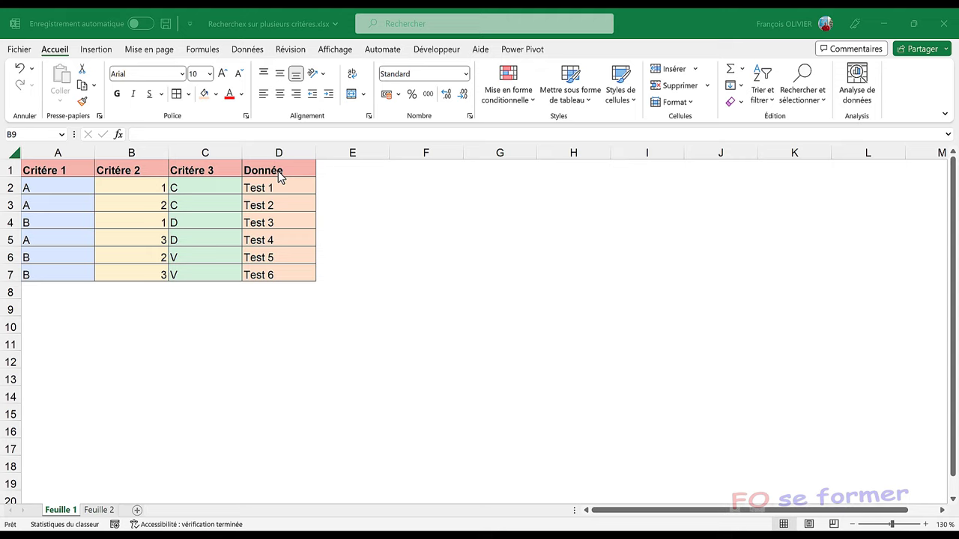
Step: Compare Feuille 2 with Feuille 1, then select cell D2 on Feuille 2
left_click(101, 510)
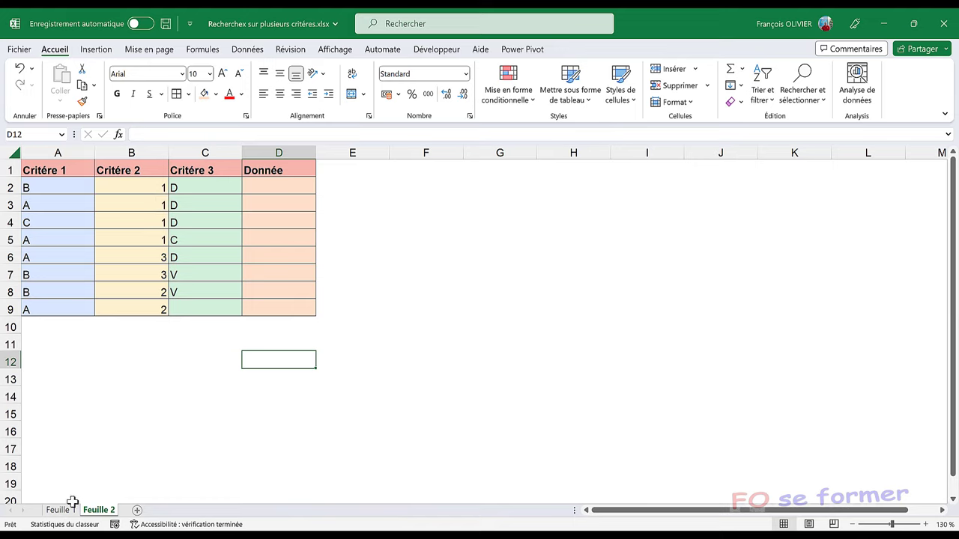
left_click(60, 510)
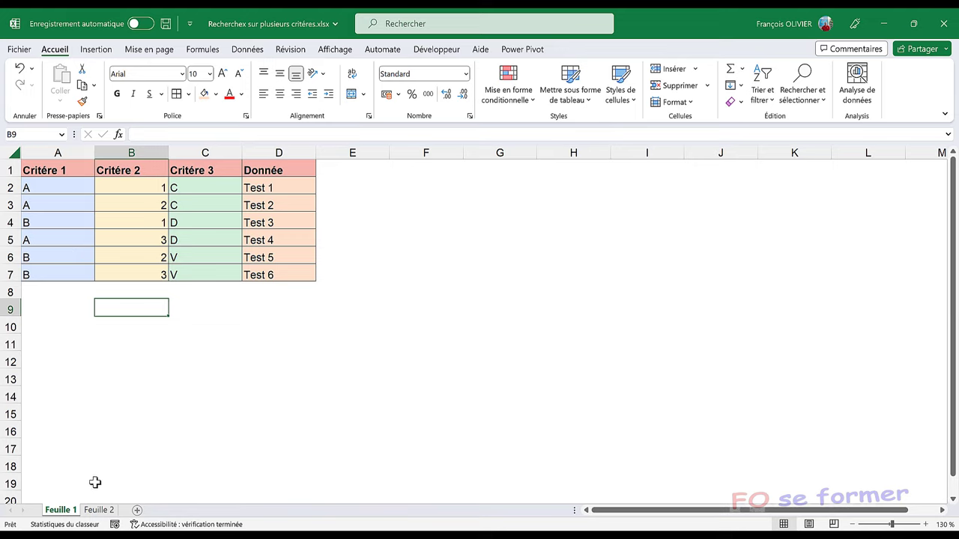
left_click(109, 510)
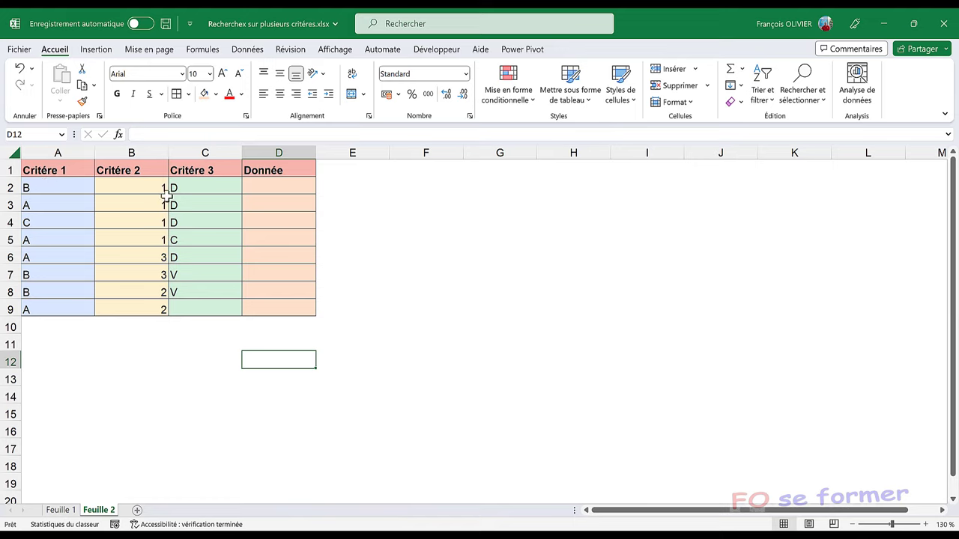
left_click(267, 189)
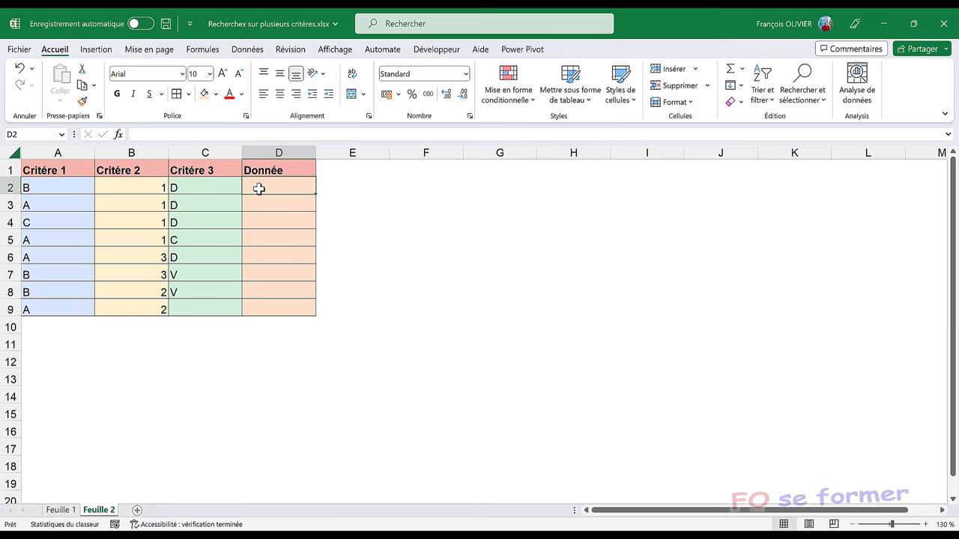
Step: Insert =RECHERCHEX() into D2 from the autocomplete list and open its Arguments de la fonction dialog
type("=")
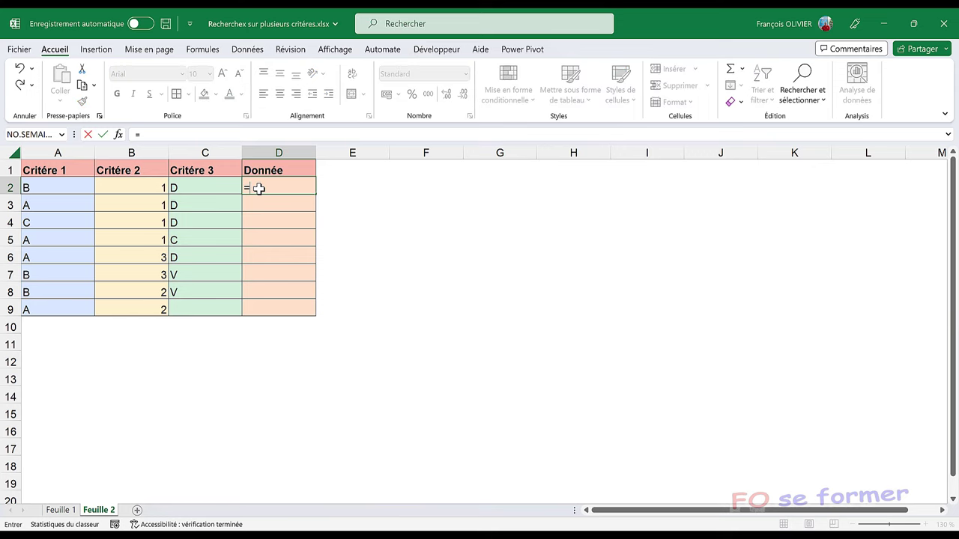
type("rec")
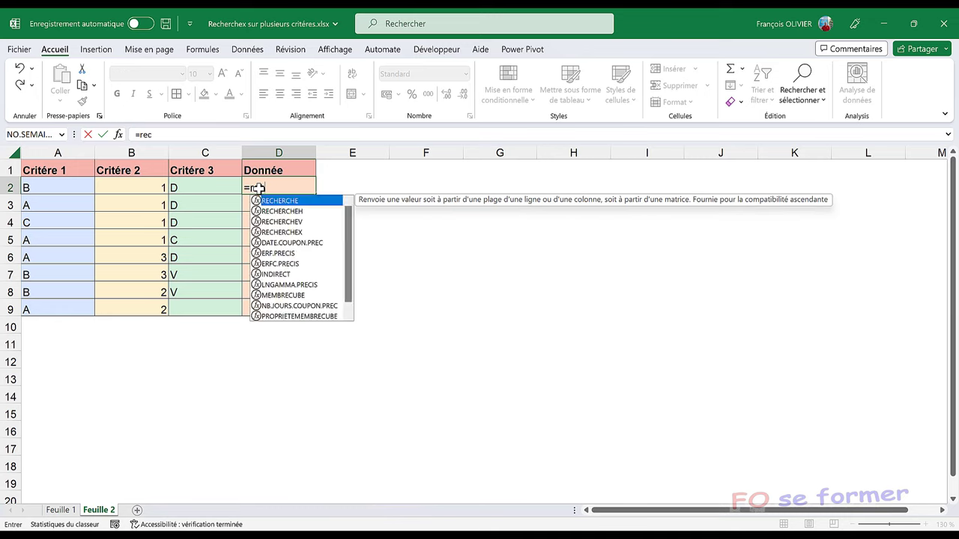
type("her")
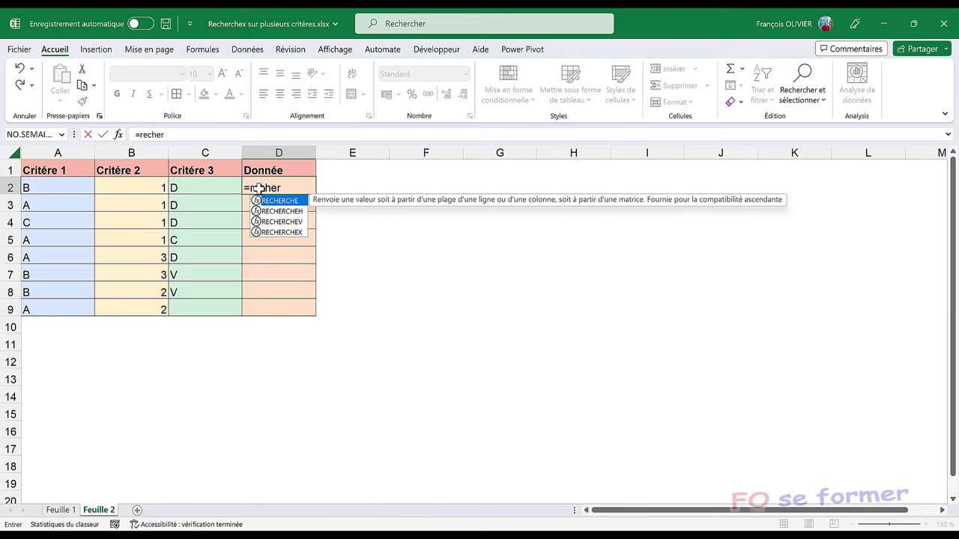
left_click(272, 233)
double_click(273, 233)
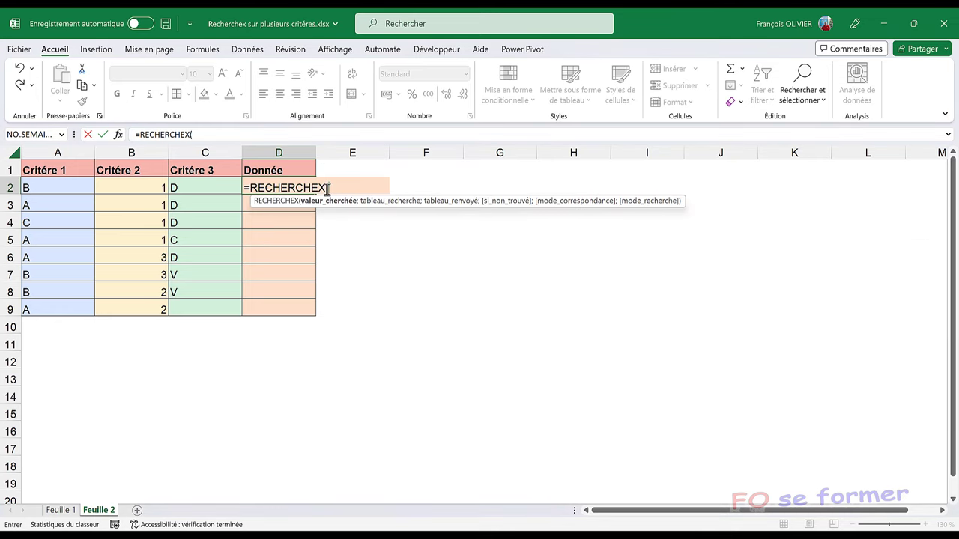
left_click(118, 134)
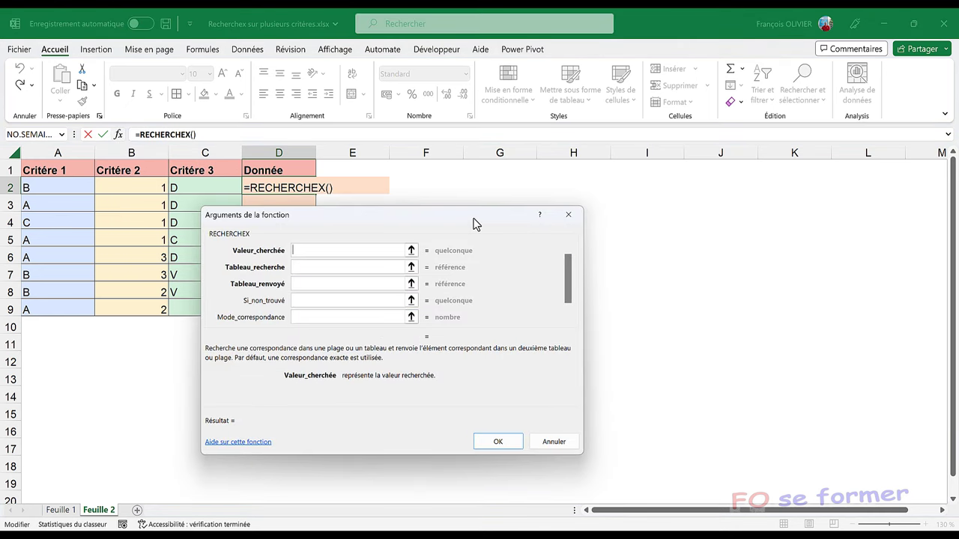
Step: Set the RECHERCHEX lookup value to A2&B2&C2, evaluating to B1D
mouse_move(475, 221)
left_mouse_down()
mouse_move(594, 241)
mouse_move(595, 256)
left_mouse_up()
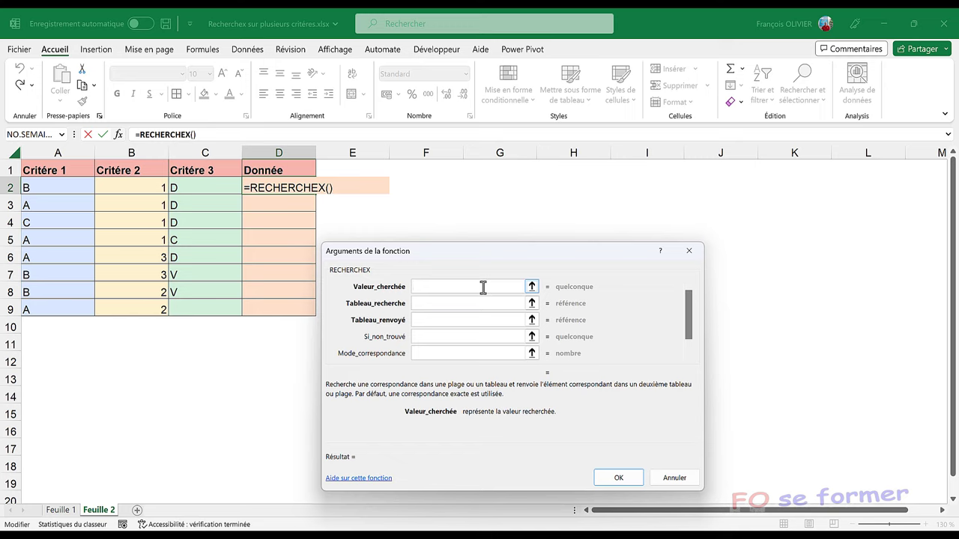
left_click(49, 187)
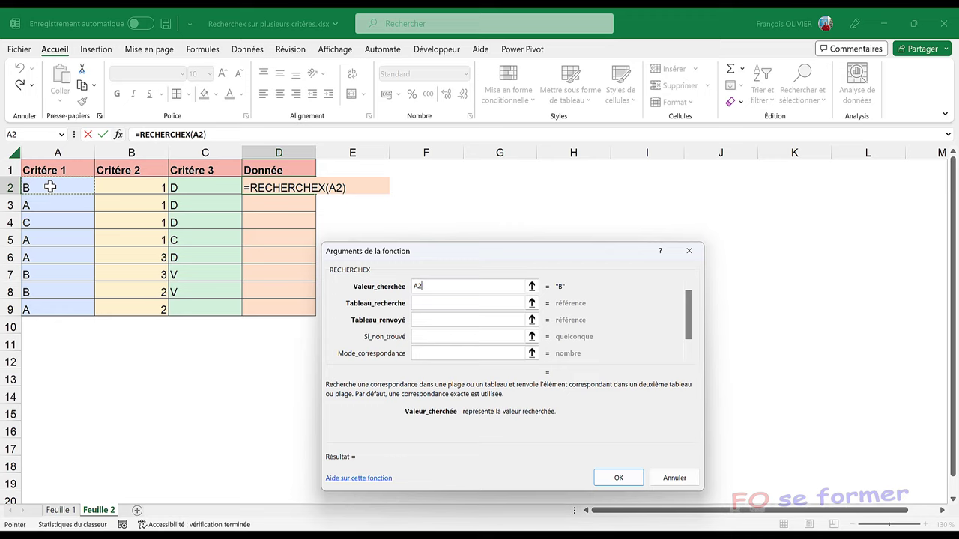
type("&")
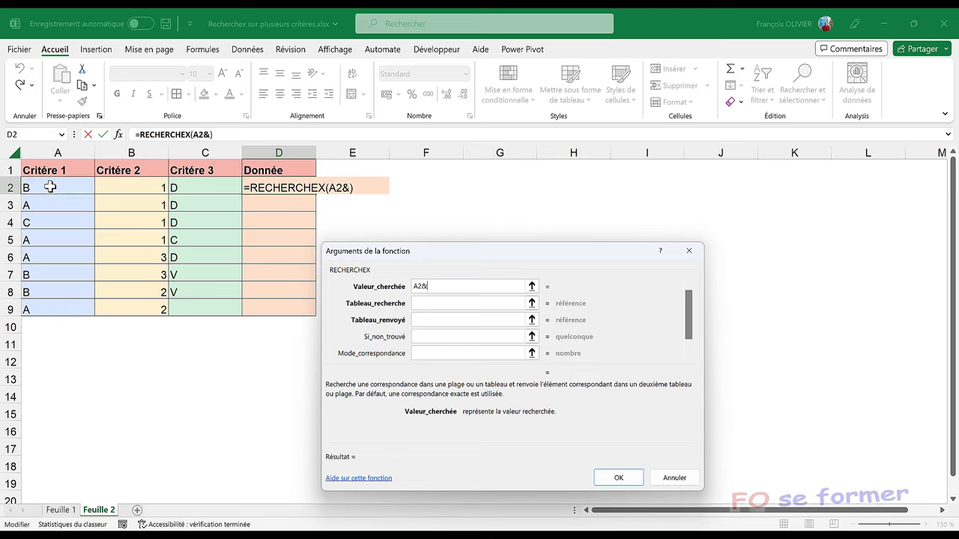
left_click(131, 191)
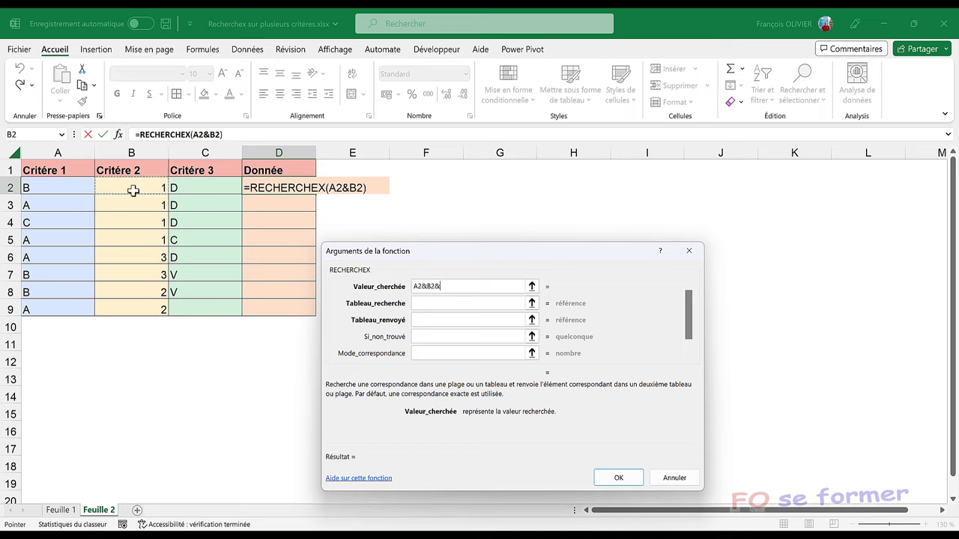
type("&")
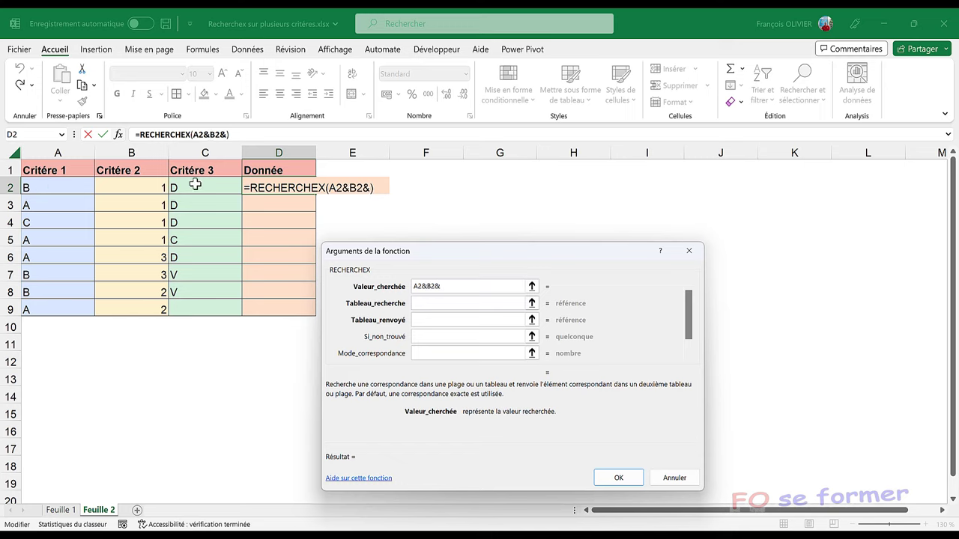
left_click(195, 184)
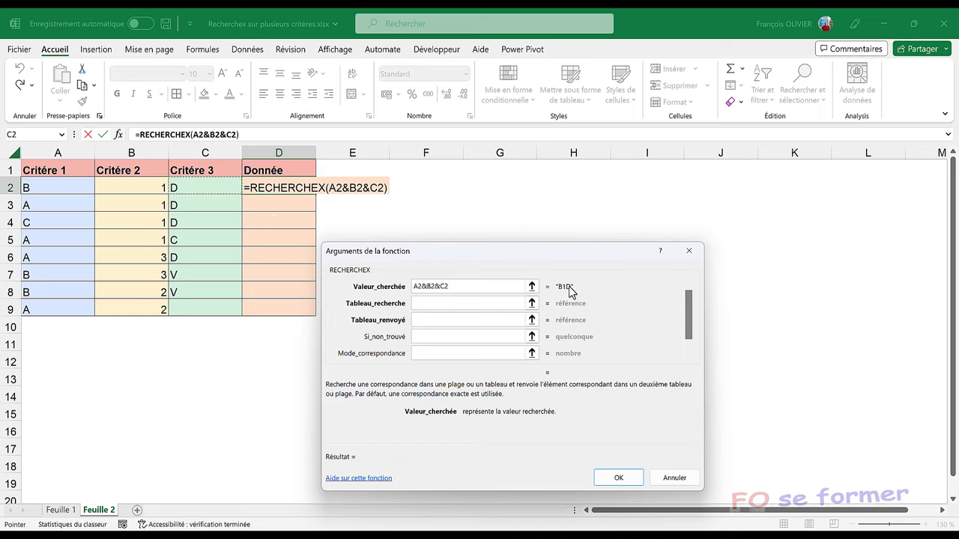
left_click(464, 301)
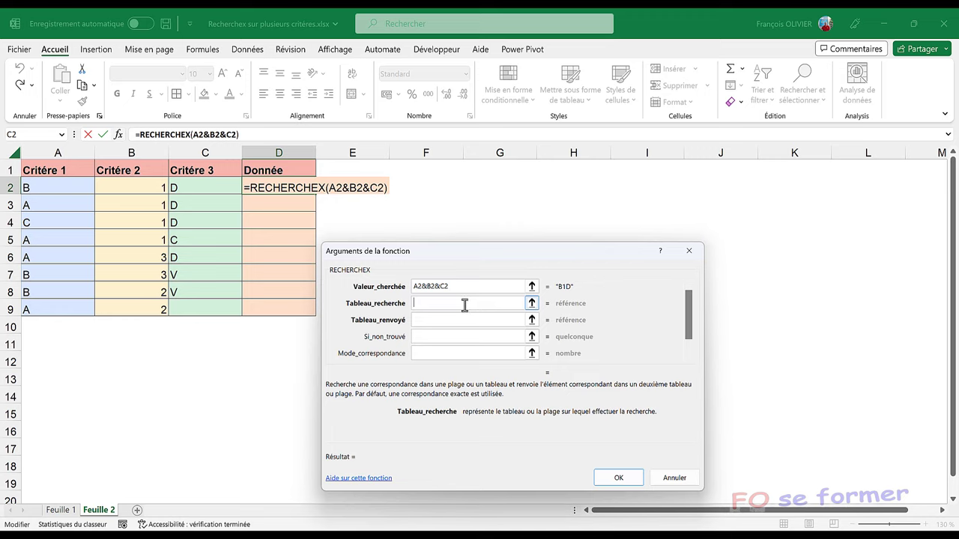
Step: Set the lookup array to Feuille 1 columns A:A&B:B&C:C
left_click(64, 510)
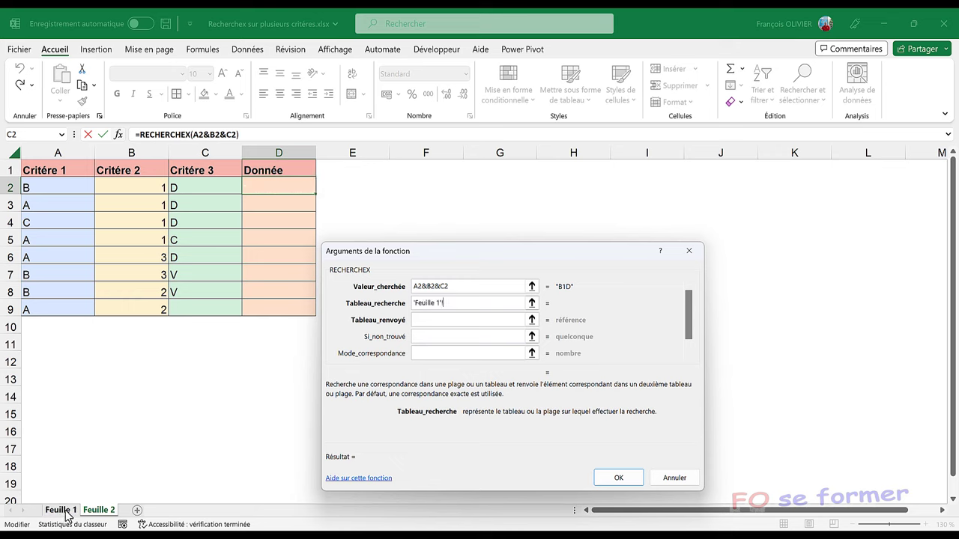
left_click(58, 153)
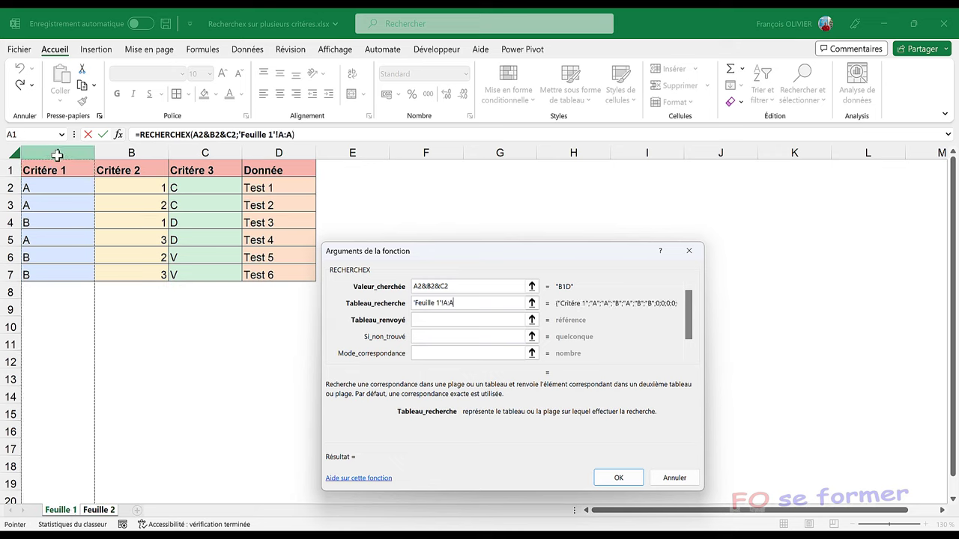
type("&")
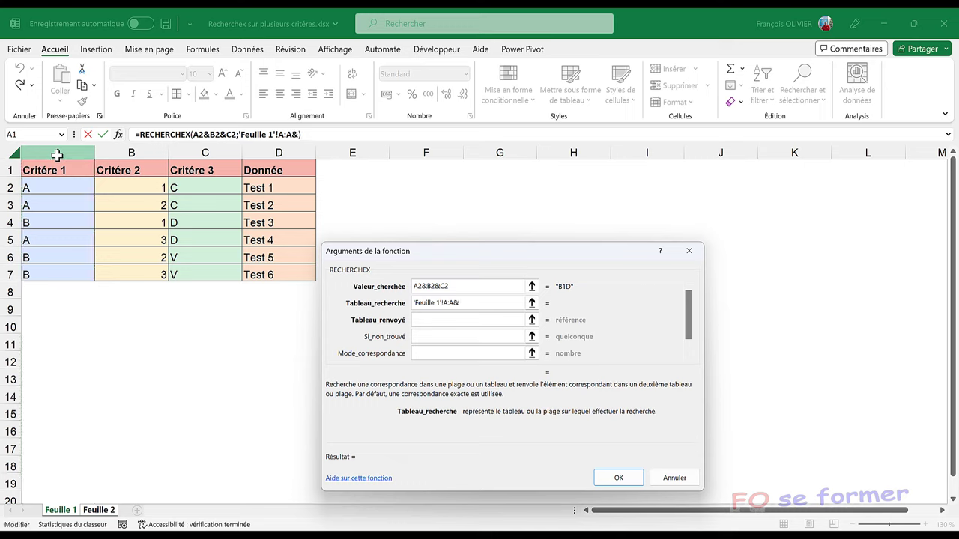
left_click(128, 153)
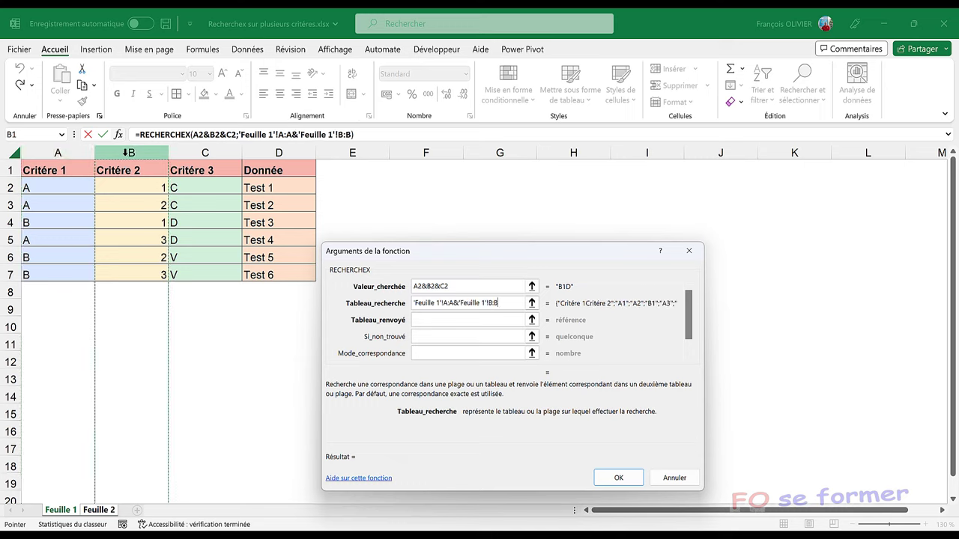
type("&")
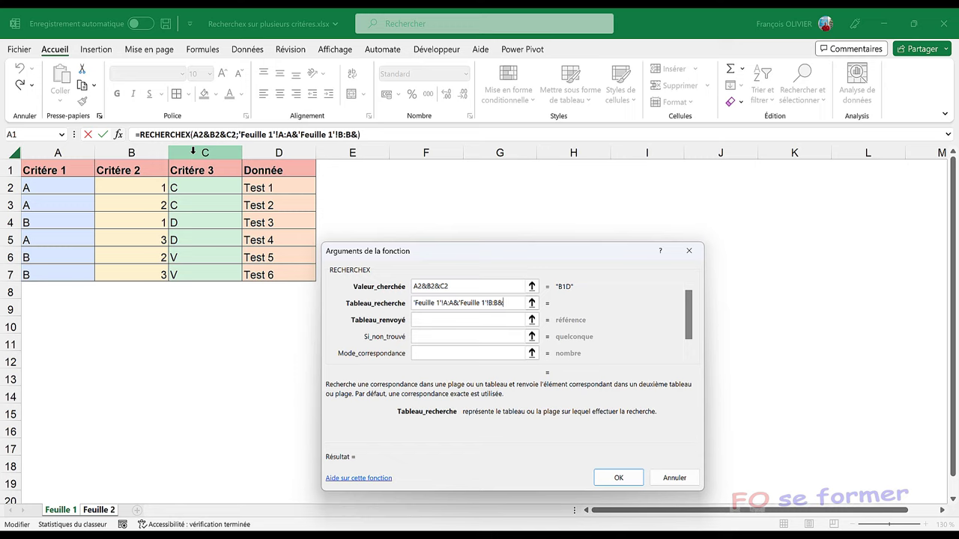
left_click(193, 152)
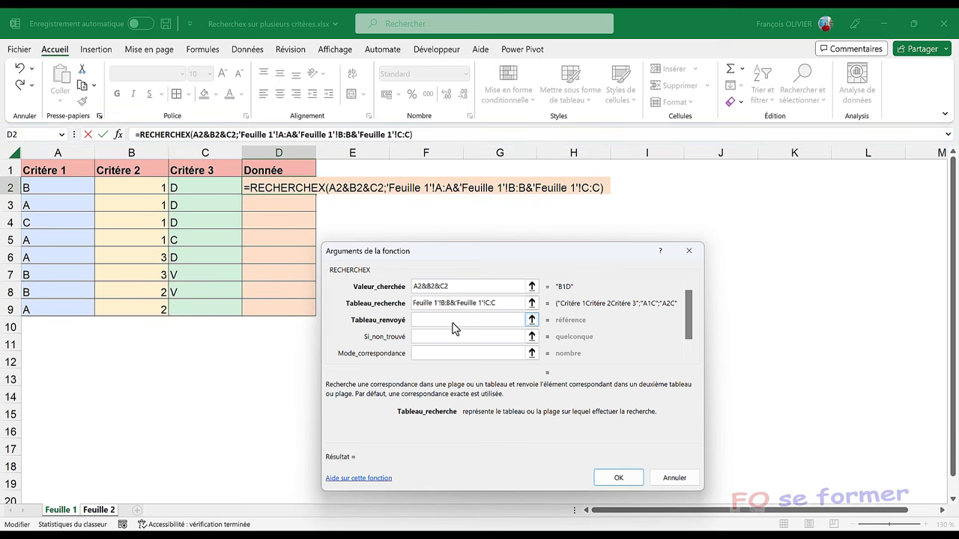
left_click(454, 320)
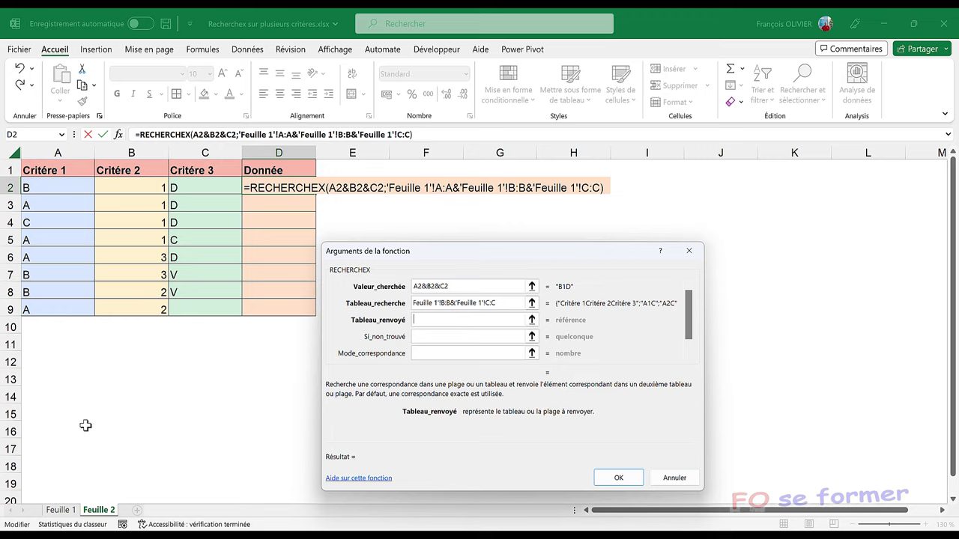
Step: Set the return array to column D of Feuille 1
left_click(60, 510)
left_click(285, 152)
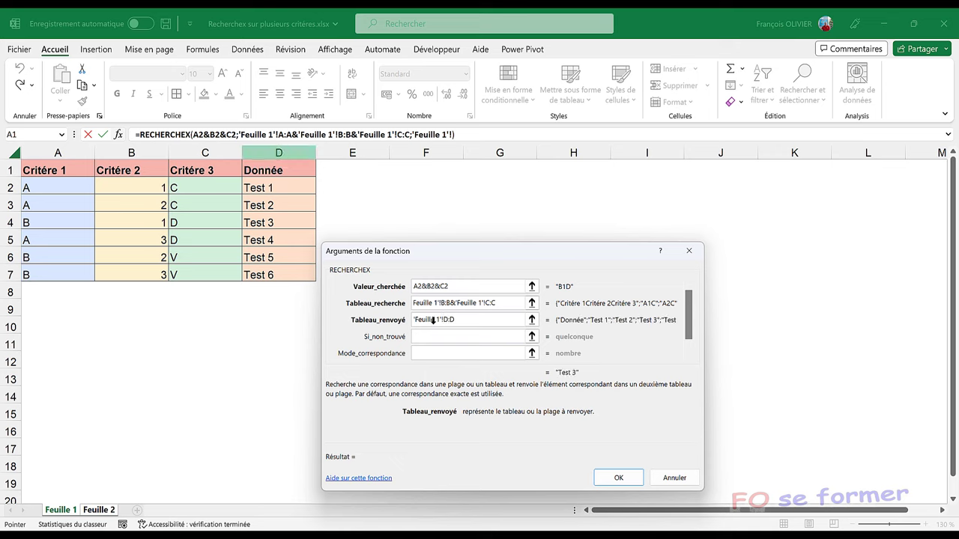
left_click(436, 337)
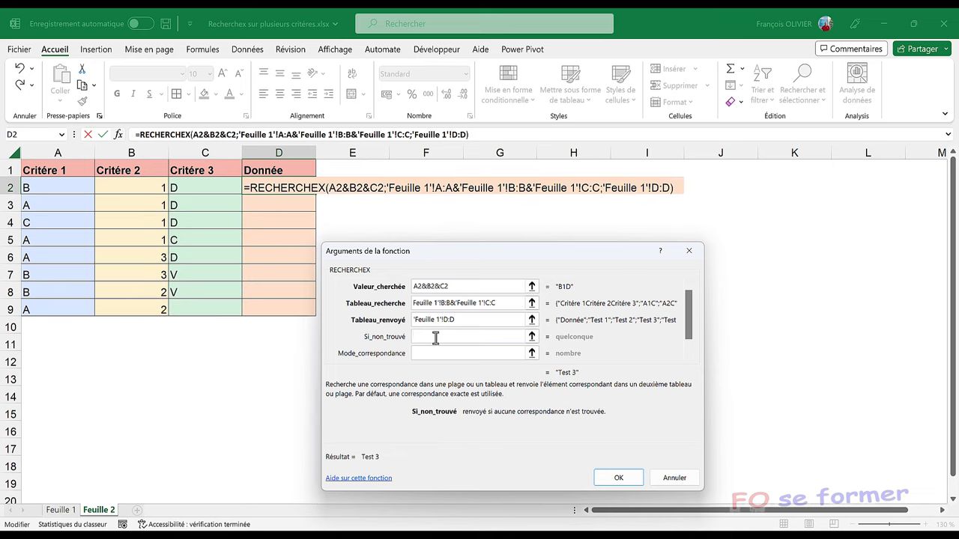
Step: Enter "" as the if-not-found value, keep the default modes, and confirm the D2 formula returning Test 3
type("\"")
type("\"")
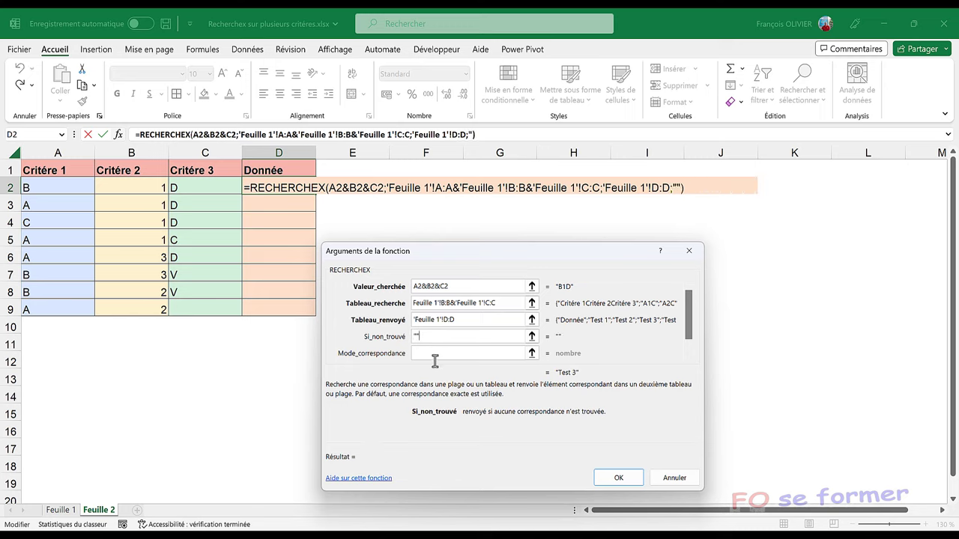
left_click(438, 354)
left_click(429, 353)
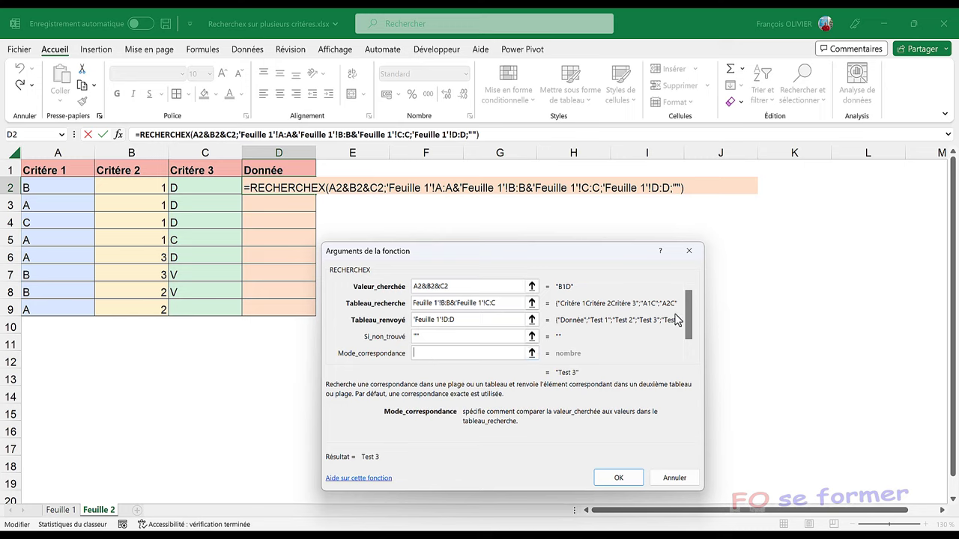
left_click_drag(685, 316, 683, 349)
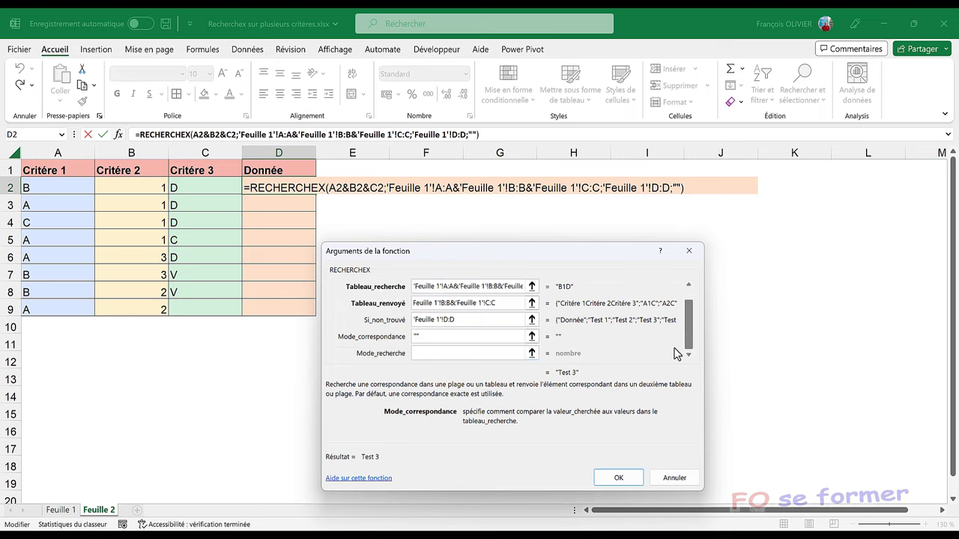
scroll(477, 359, "down", 1)
left_click(474, 354)
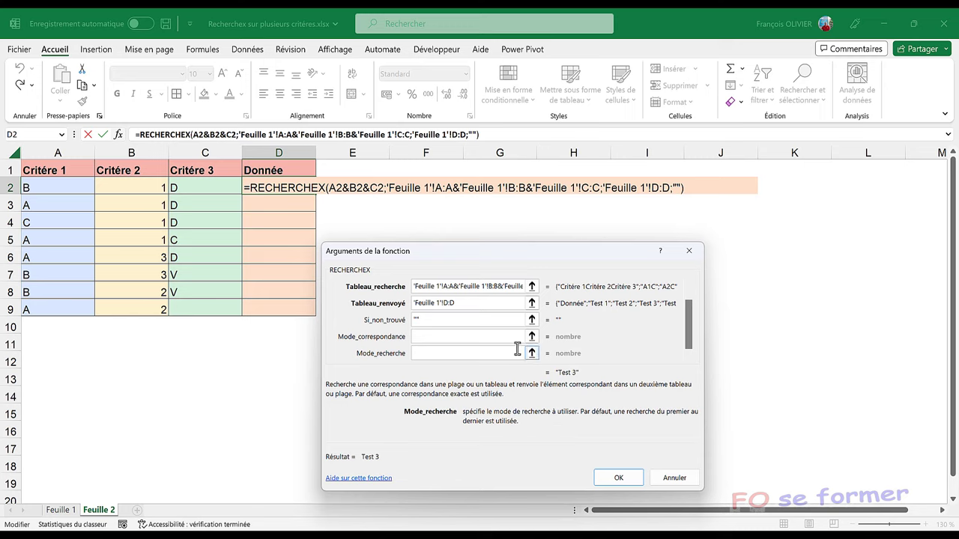
left_click(628, 480)
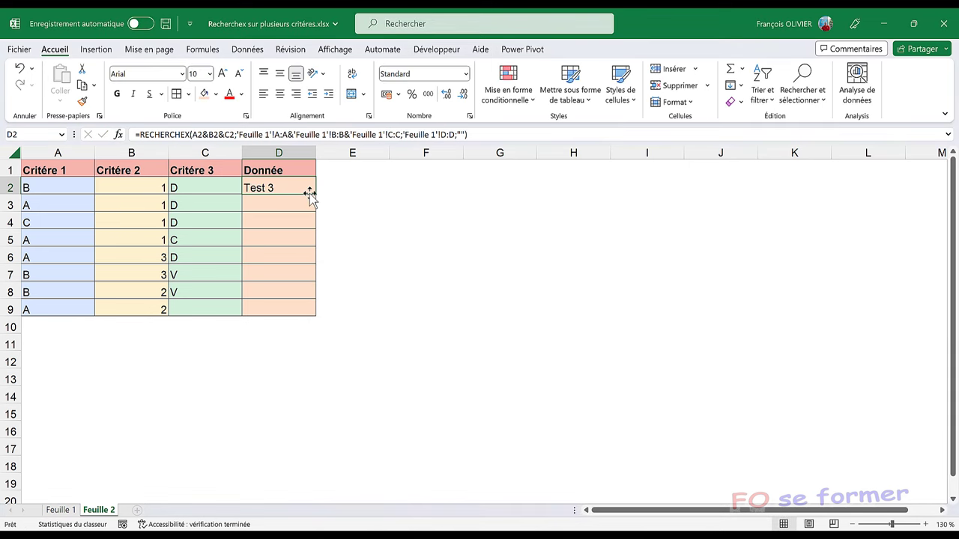
Step: Fill the D2 formula down to D9, giving Test 1, 4, 6, 5 with rows 3, 4, 9 blank
left_click_drag(319, 194, 307, 307)
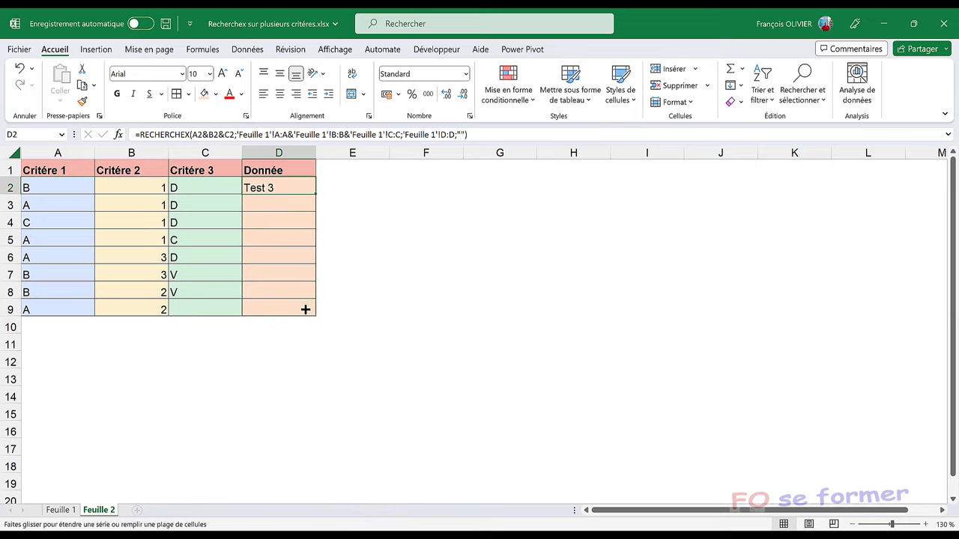
left_click_drag(306, 308, 305, 309)
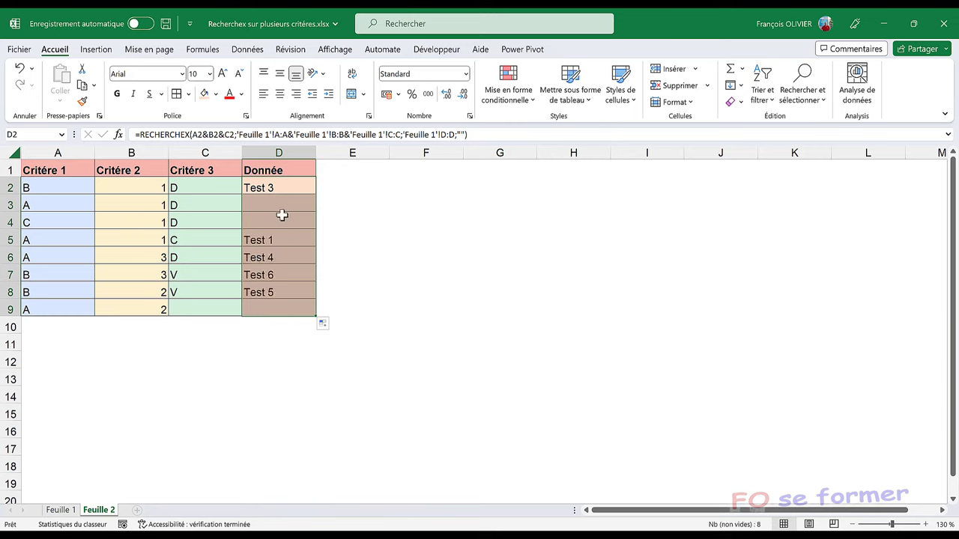
left_click(292, 184)
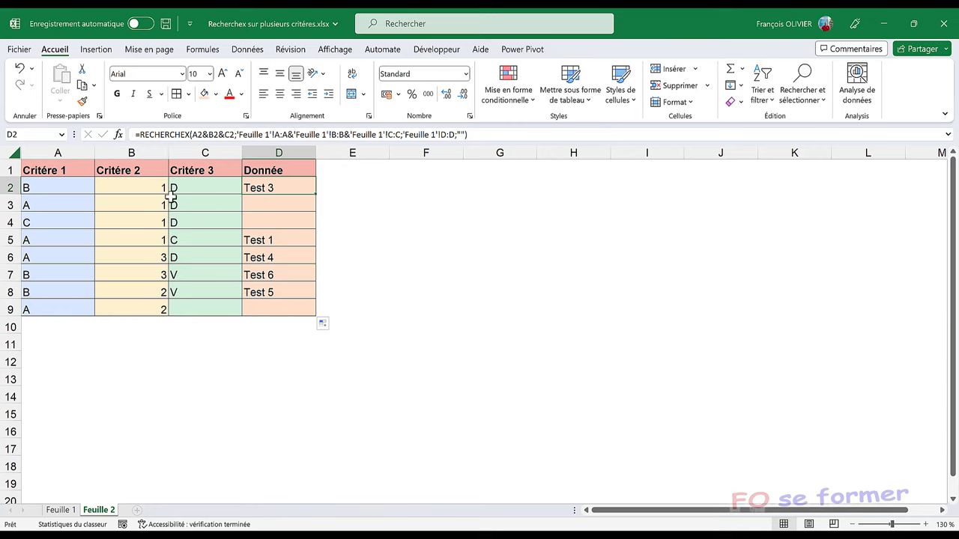
left_click(62, 509)
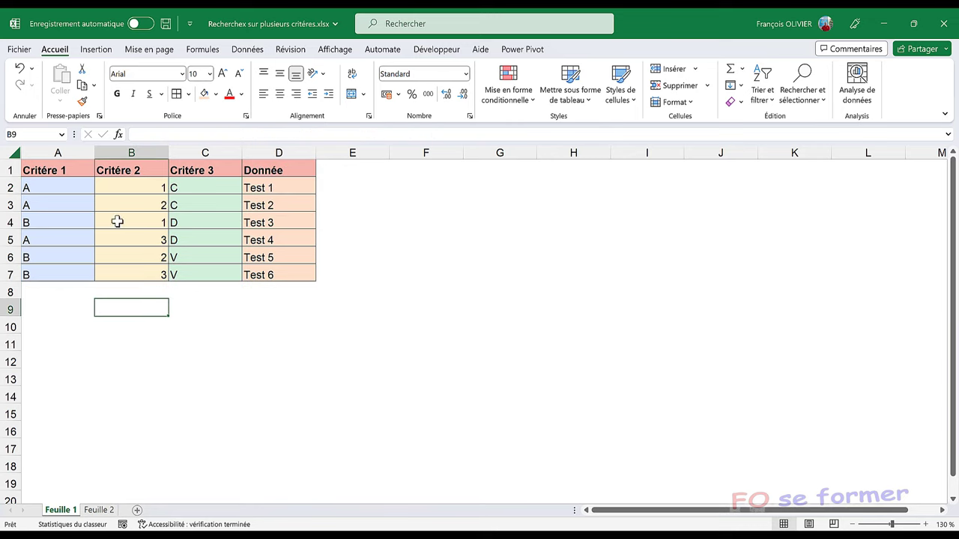
left_click(100, 509)
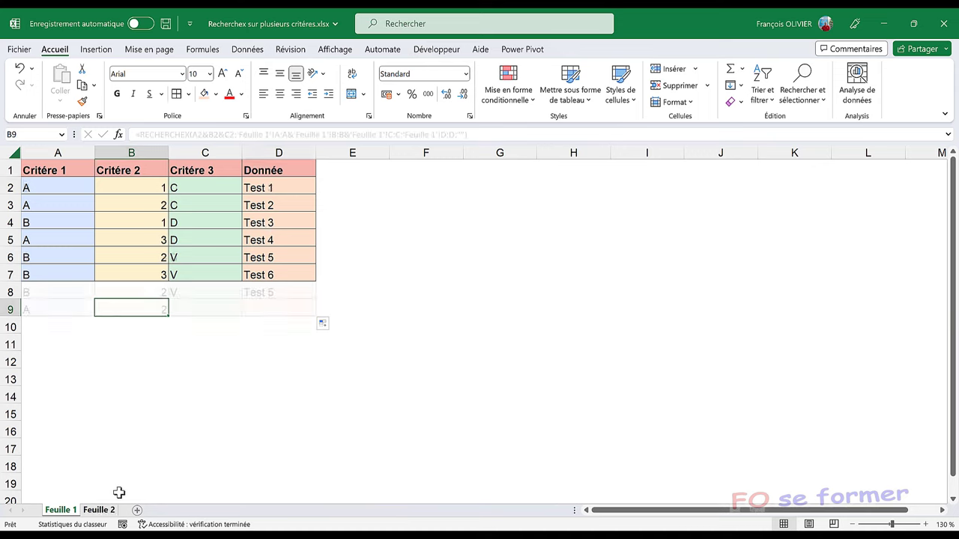
left_click(275, 206)
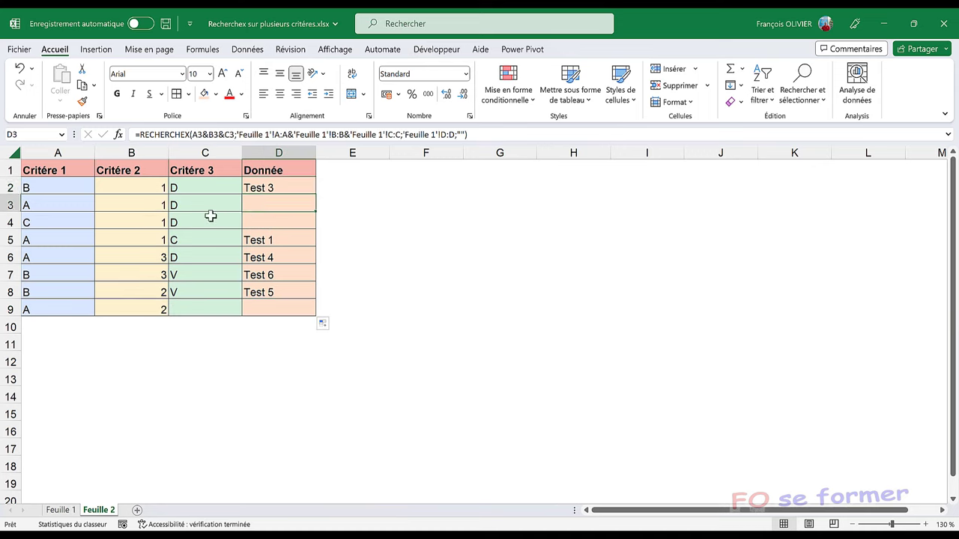
left_click(61, 515)
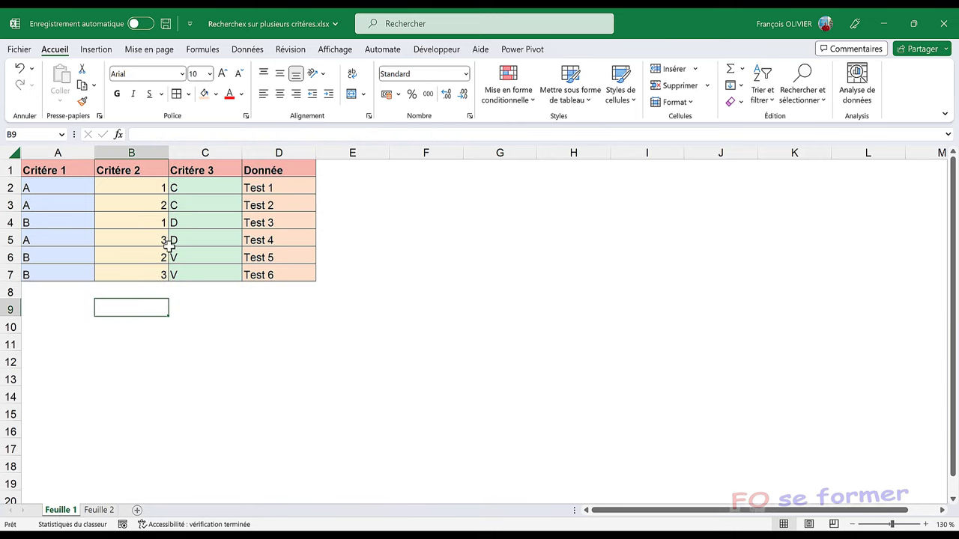
left_click(99, 510)
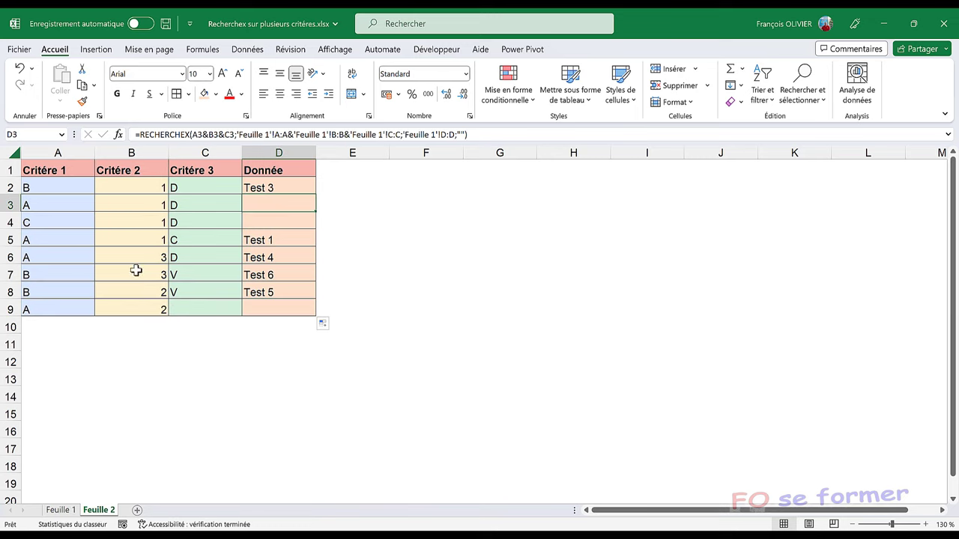
left_click(60, 510)
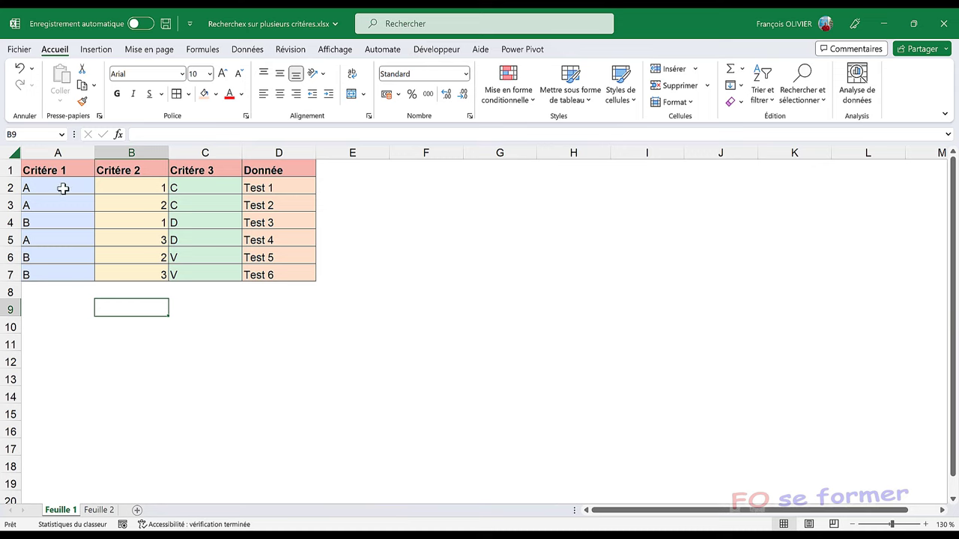
left_click(98, 512)
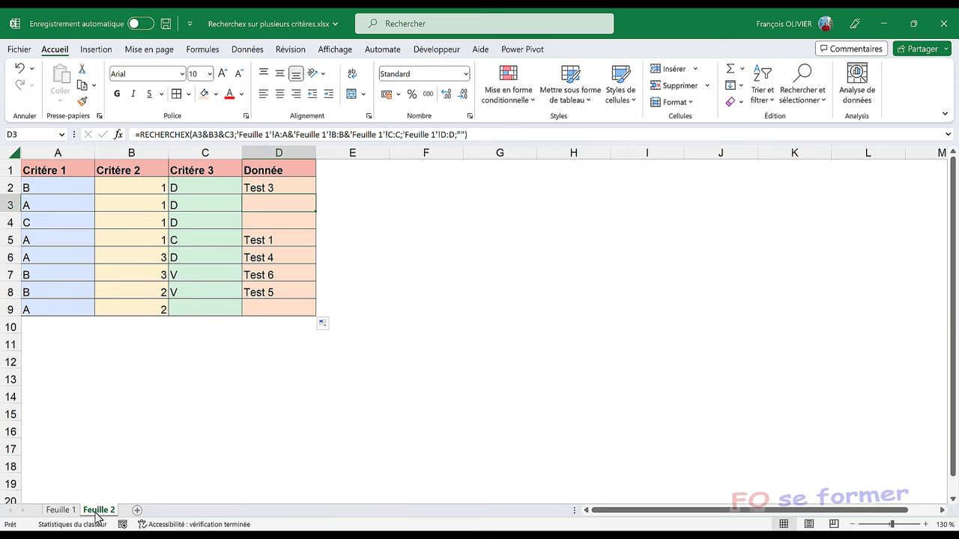
left_click(274, 275)
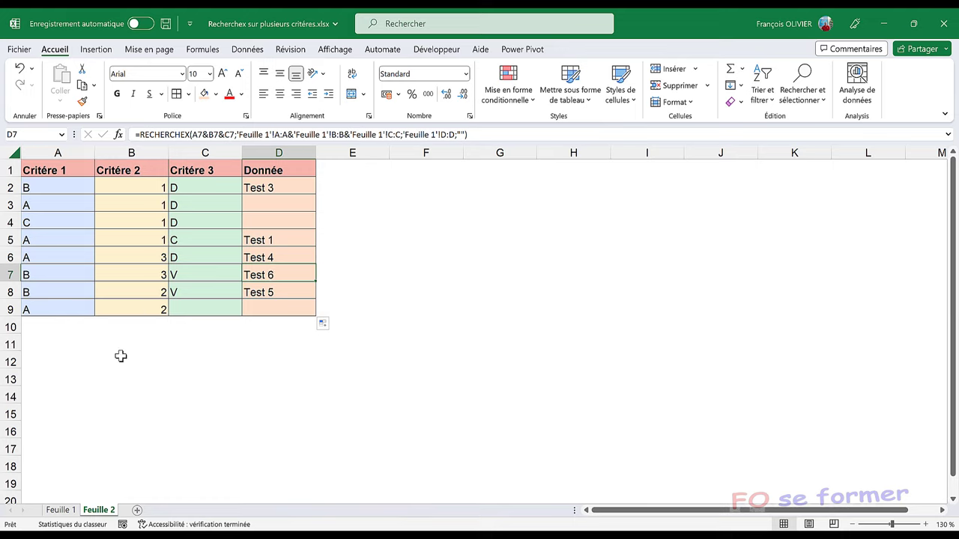
left_click(61, 510)
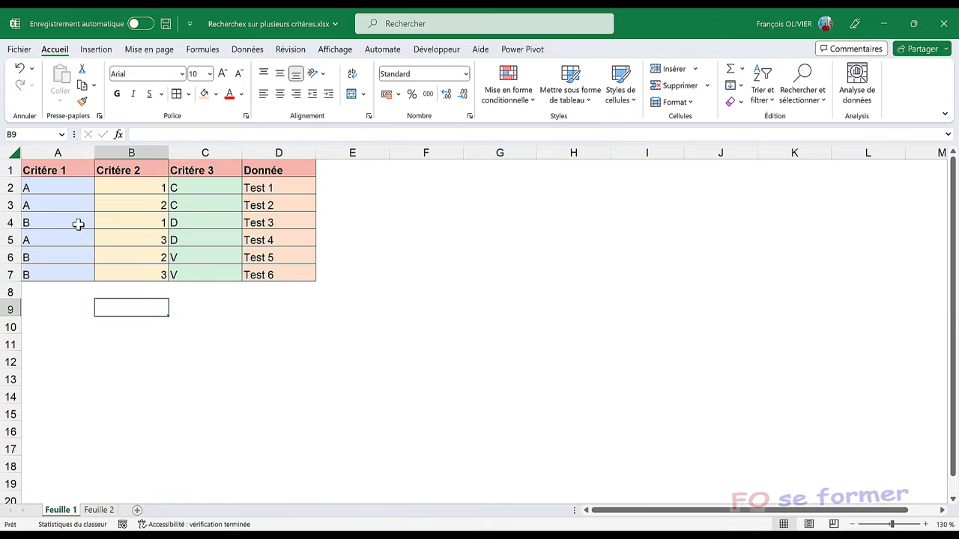
left_click(97, 510)
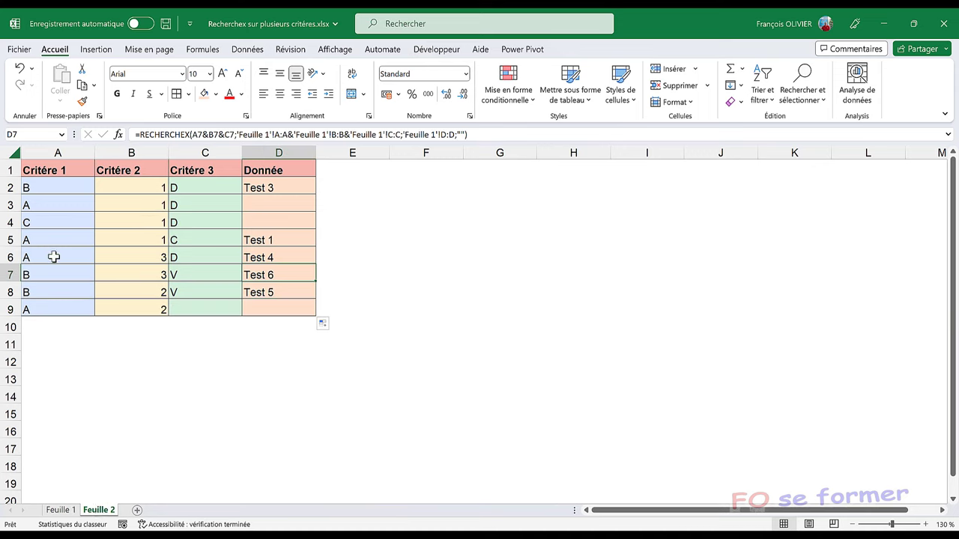
left_click(185, 307)
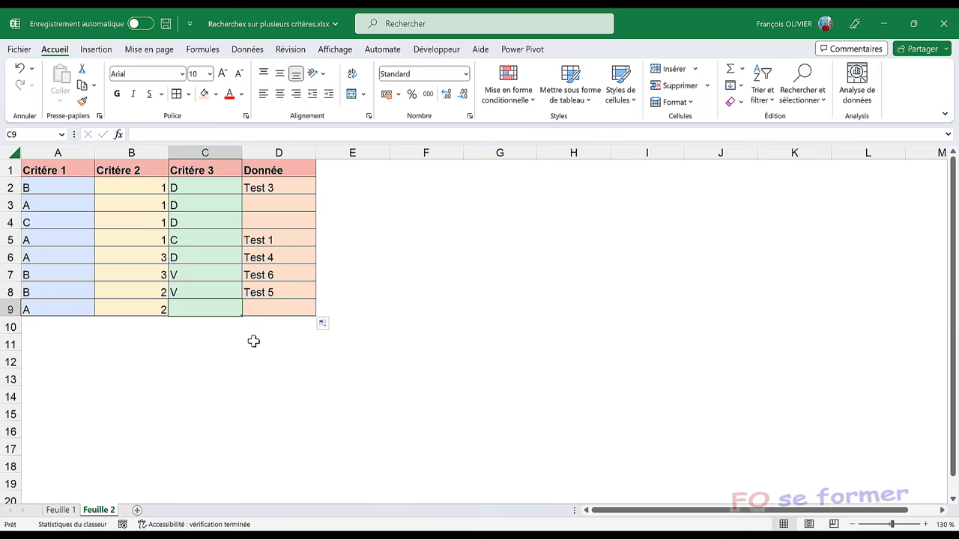
Step: Change C9 to C so D9 returns Test 2, verifying the match on Feuille 1
type("C")
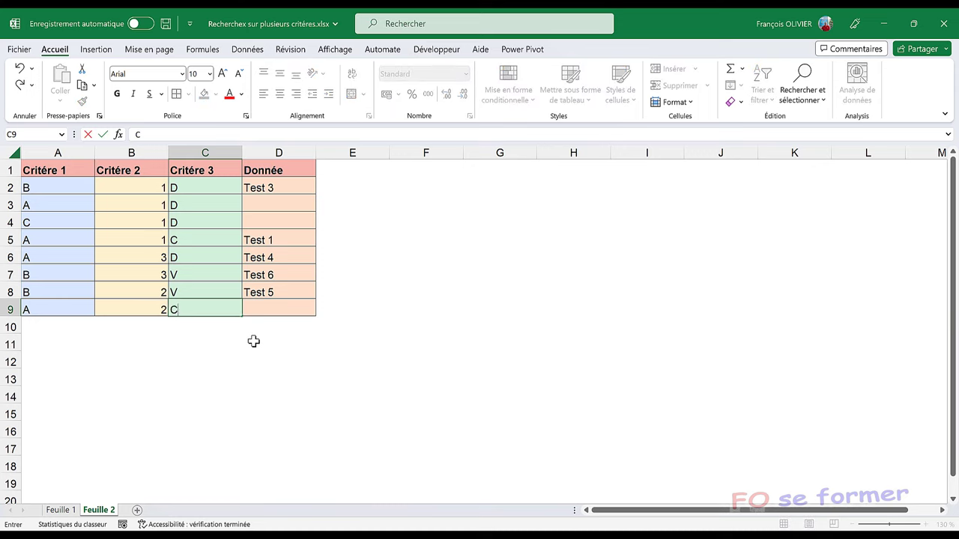
key("Return")
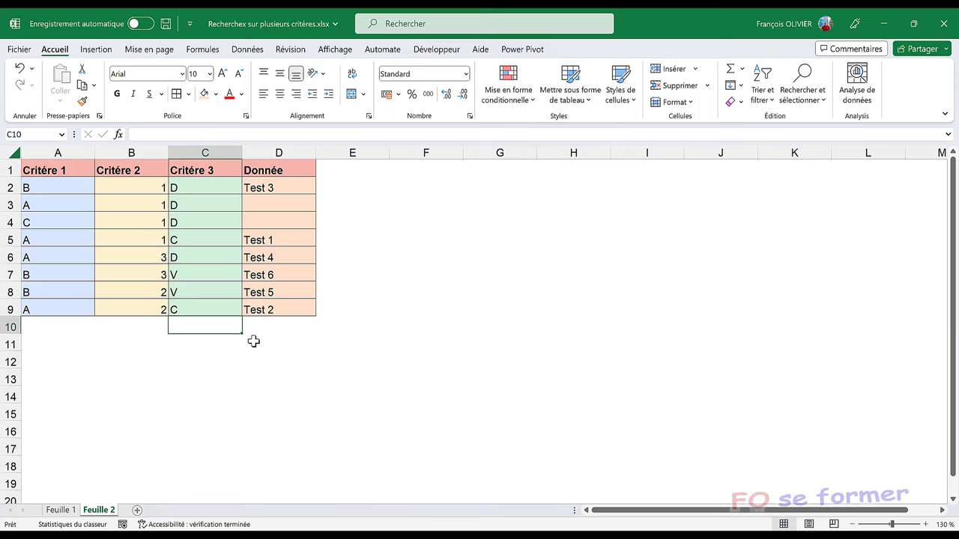
left_click(271, 307)
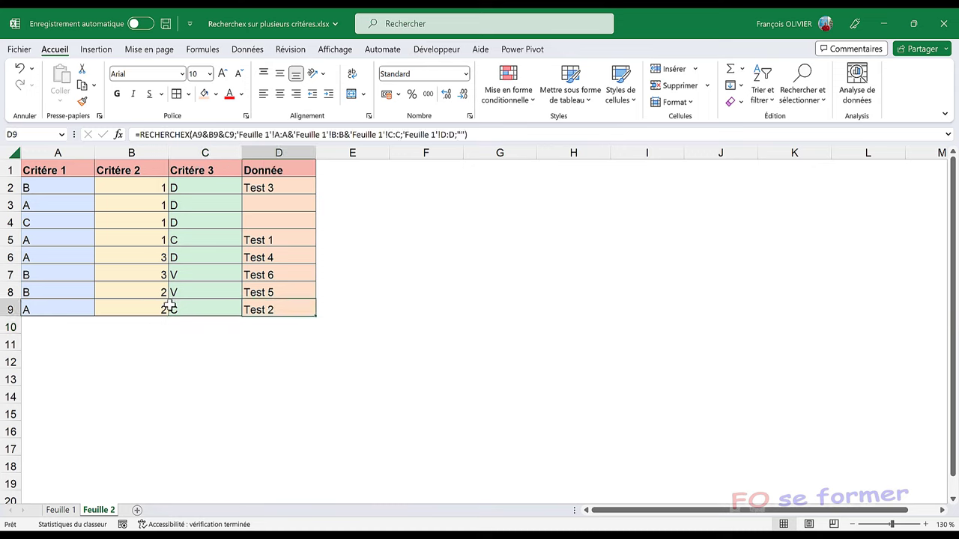
left_click(64, 511)
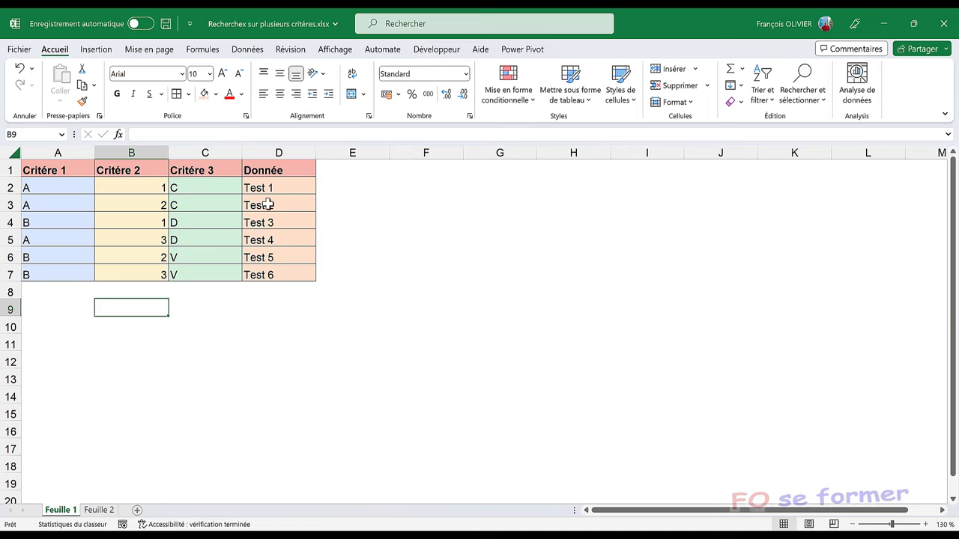
left_click(107, 513)
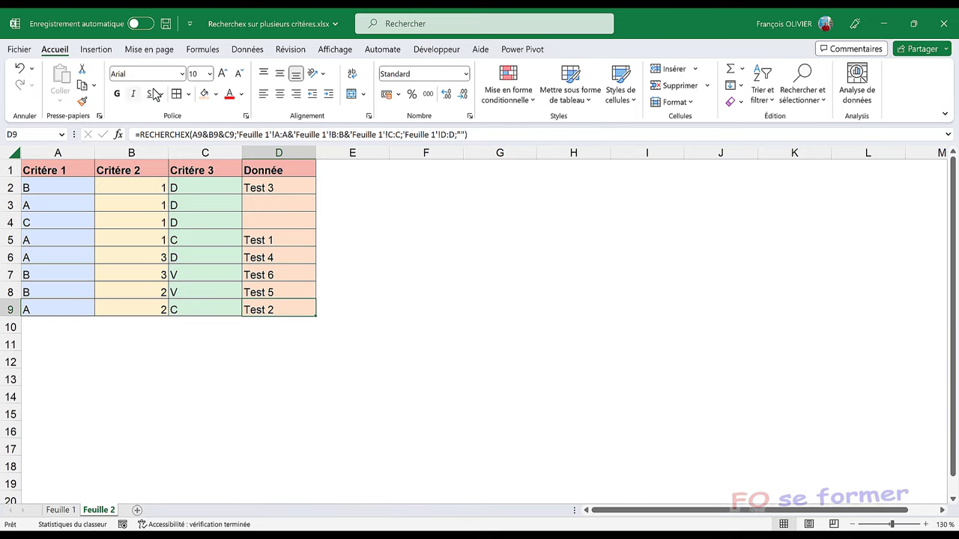
Step: Turn on Afficher les formules from the Formules tab and auto-fit column D to show full formulas
left_click(247, 50)
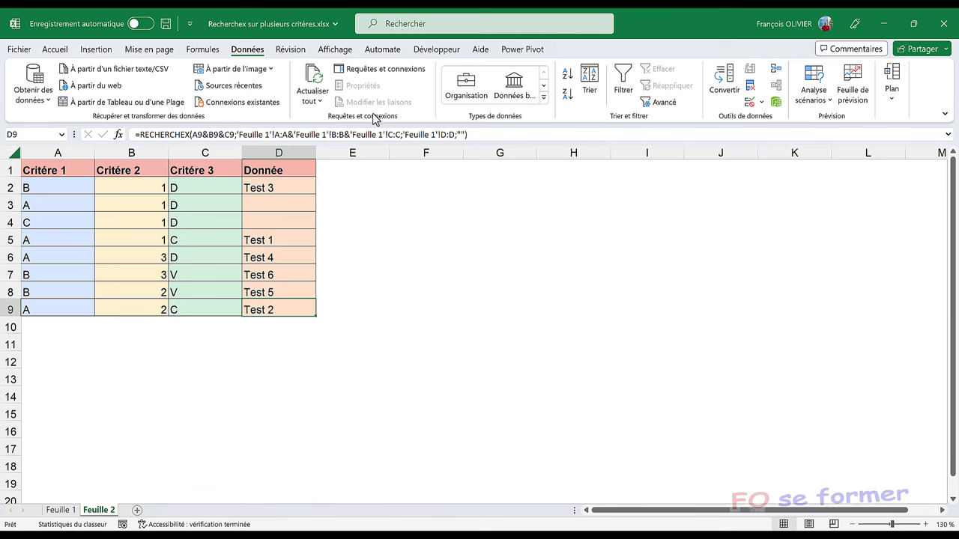
left_click(202, 49)
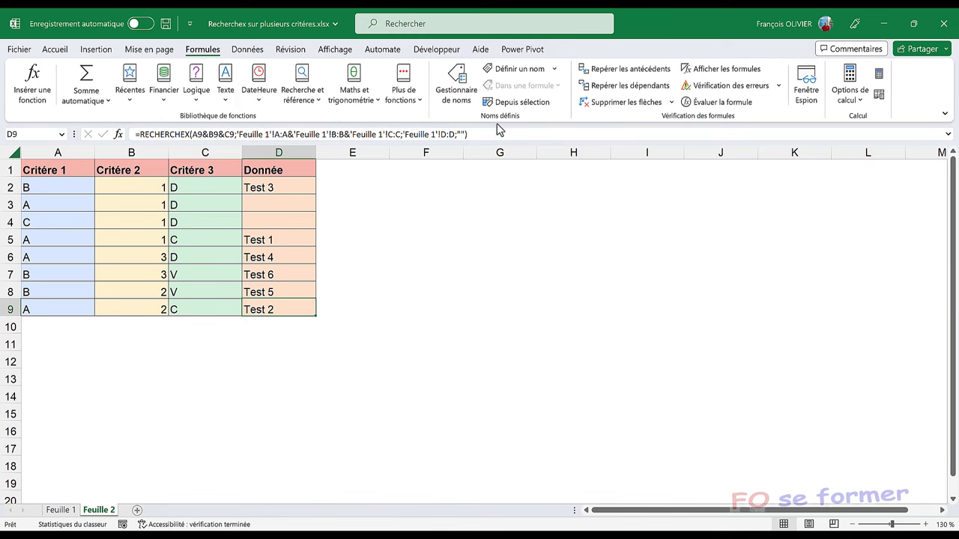
left_click(721, 69)
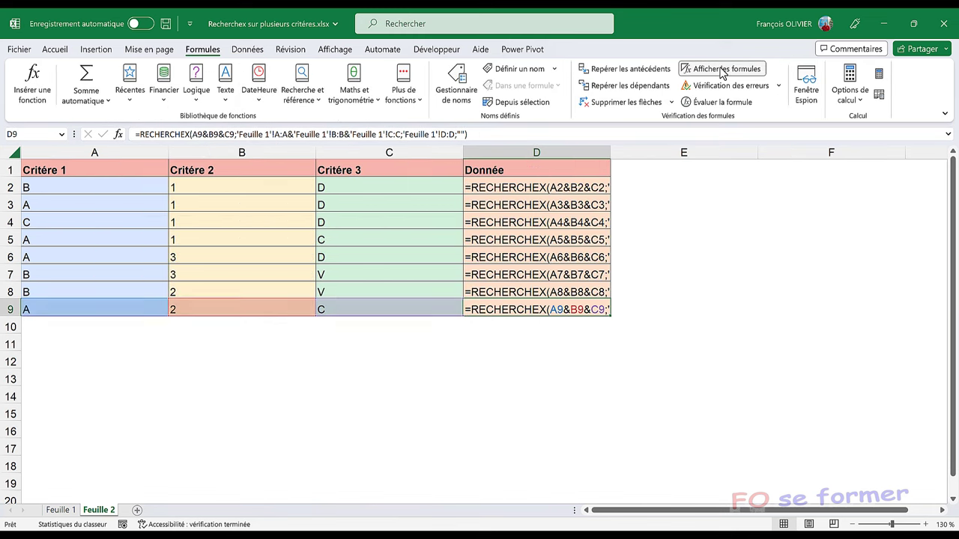
double_click(612, 152)
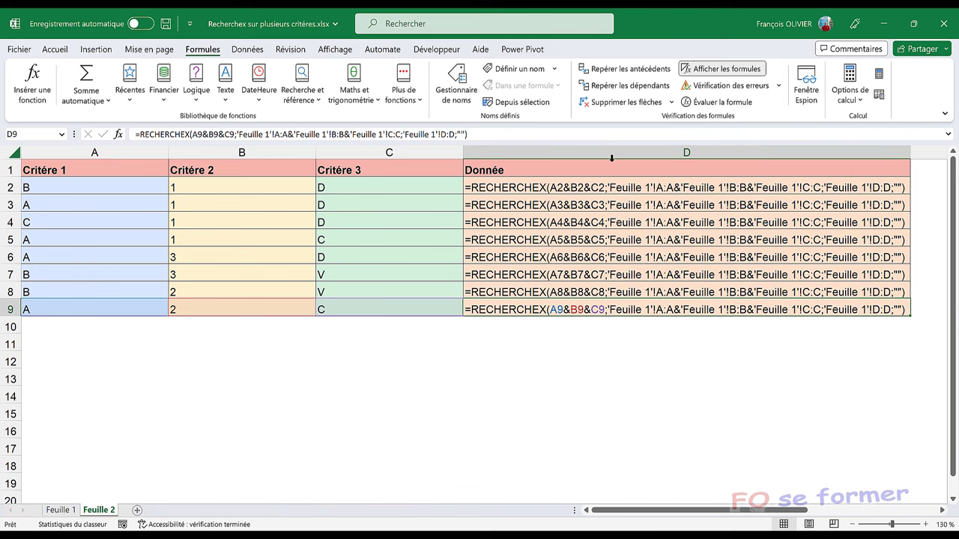